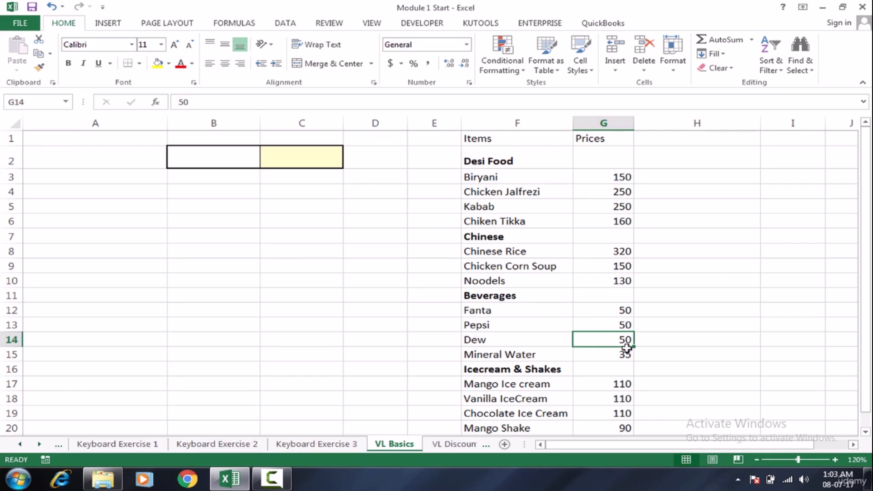
Examine the food items in column F and their prices in column G
drag(614, 190, 611, 433)
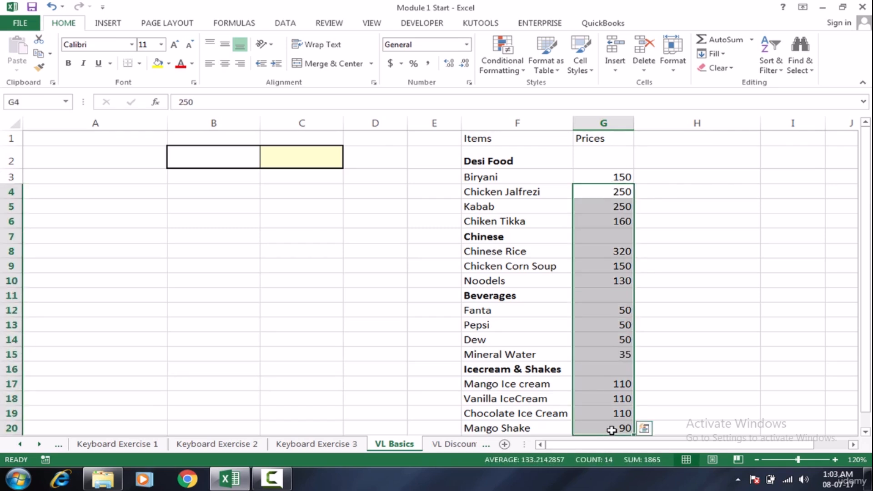
click(612, 432)
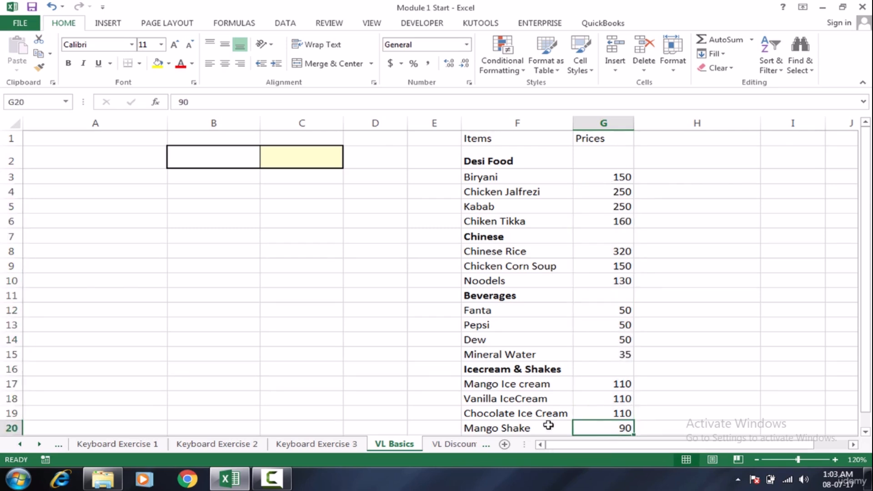
click(616, 394)
click(621, 311)
click(617, 284)
click(616, 207)
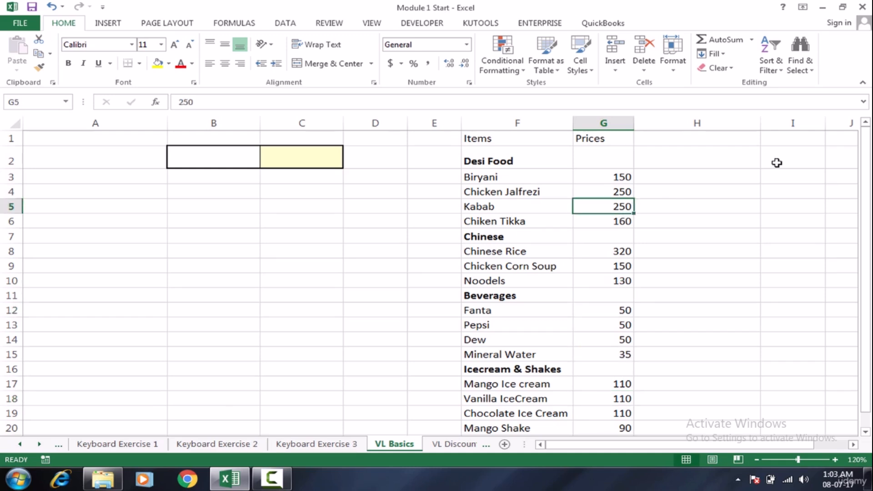
drag(526, 178, 525, 255)
click(612, 160)
click(589, 248)
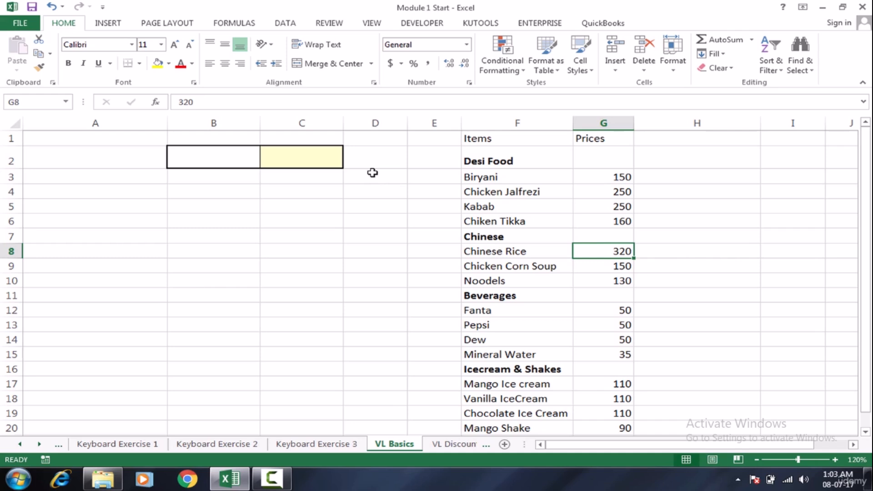
click(556, 203)
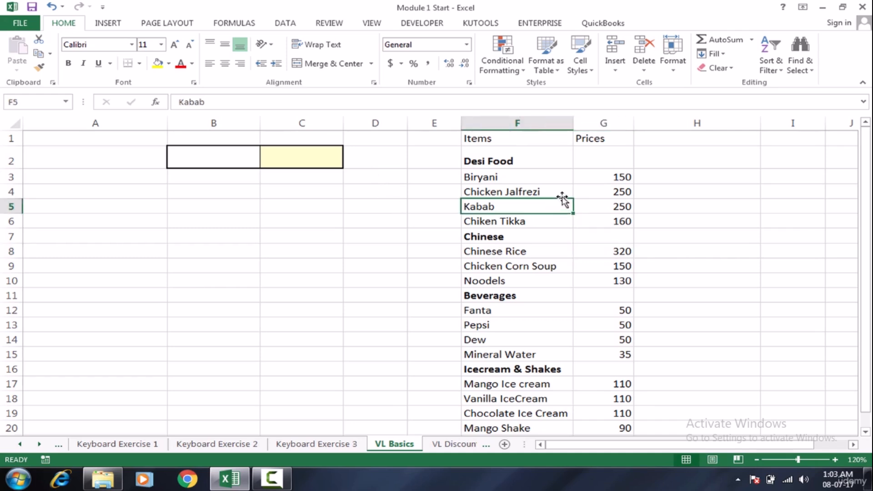
drag(552, 173, 549, 339)
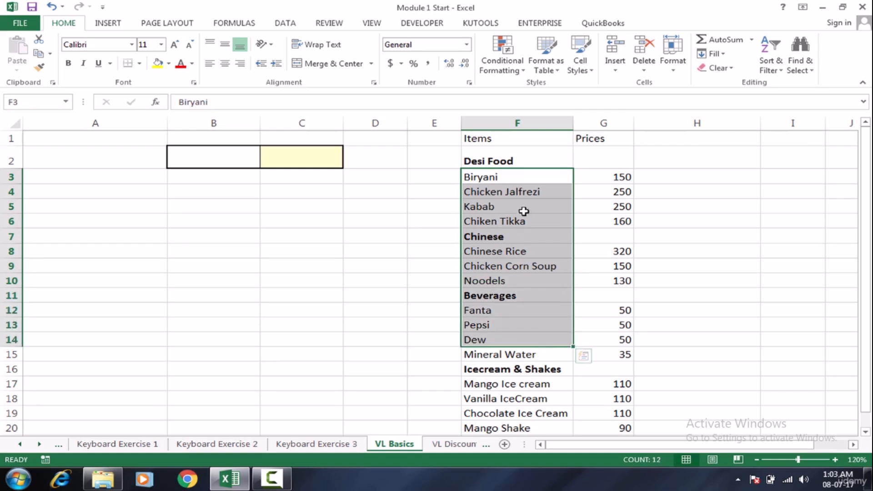
click(605, 399)
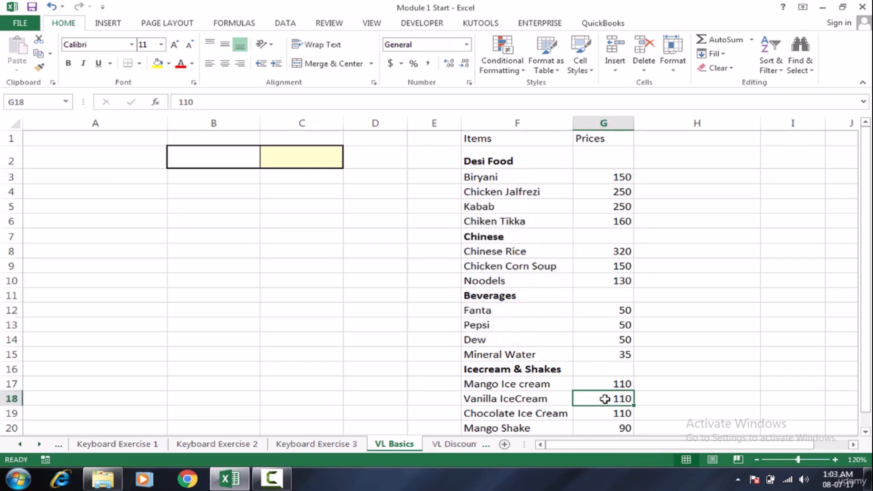
Enter Mango Shake as the item to look up in cell B2
click(226, 155)
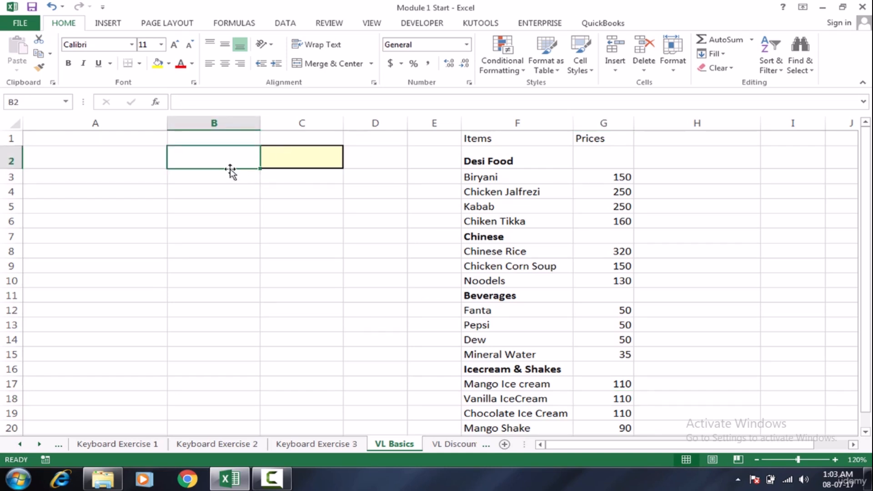
click(282, 157)
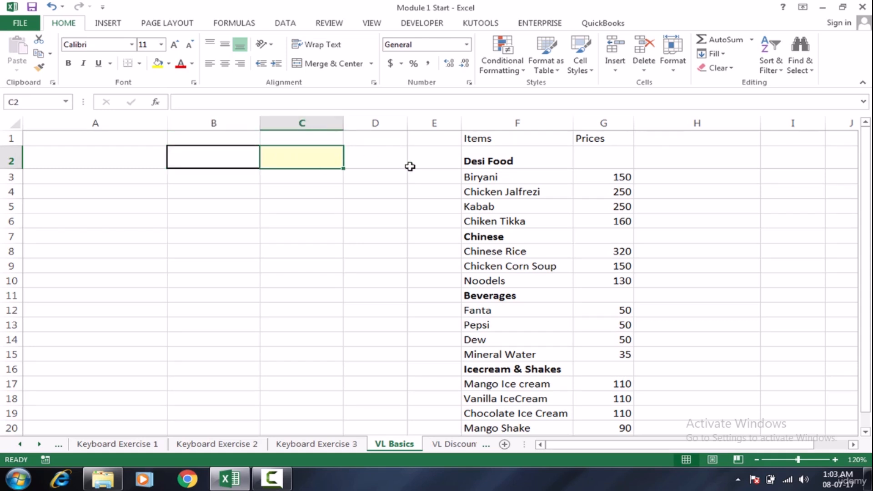
click(242, 160)
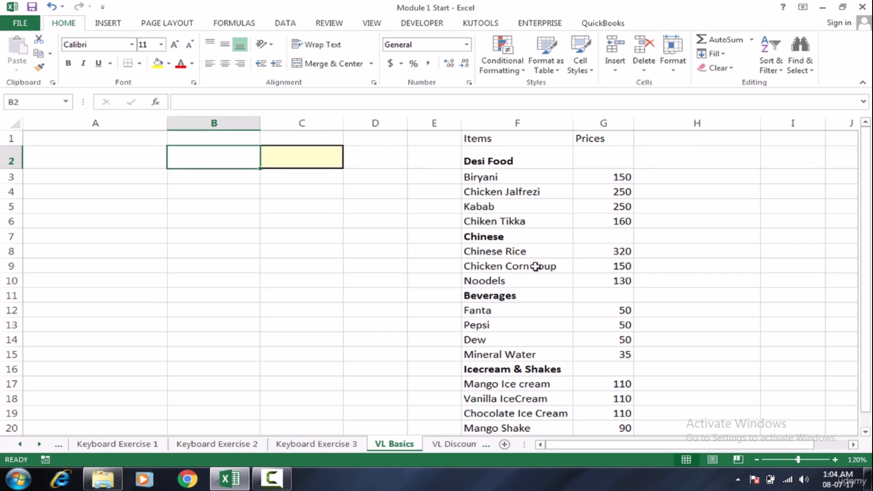
text(Man)
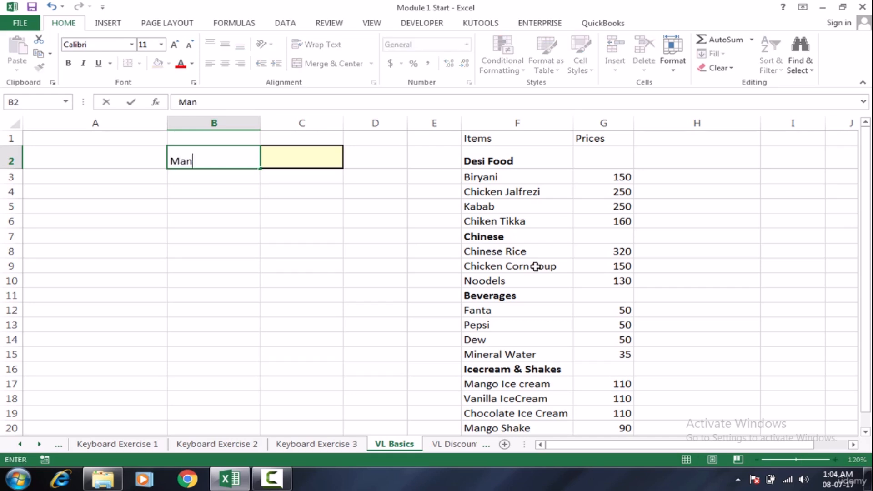
text(go Shake)
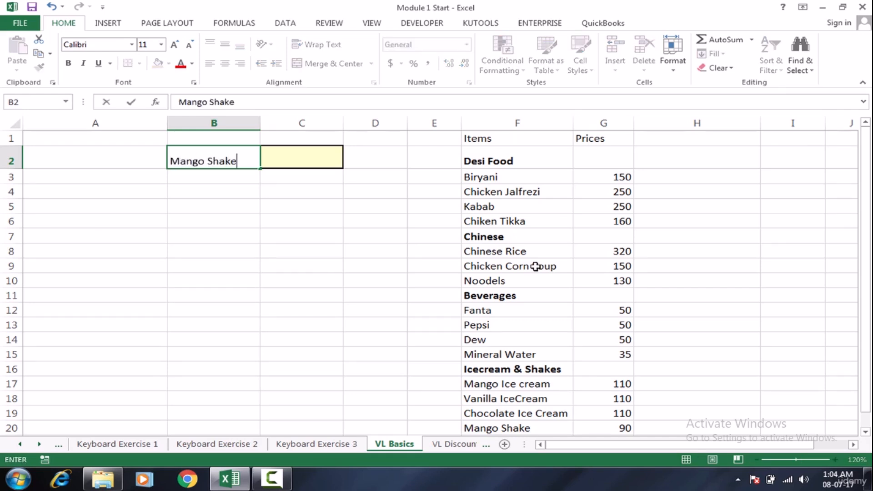
key(Tab)
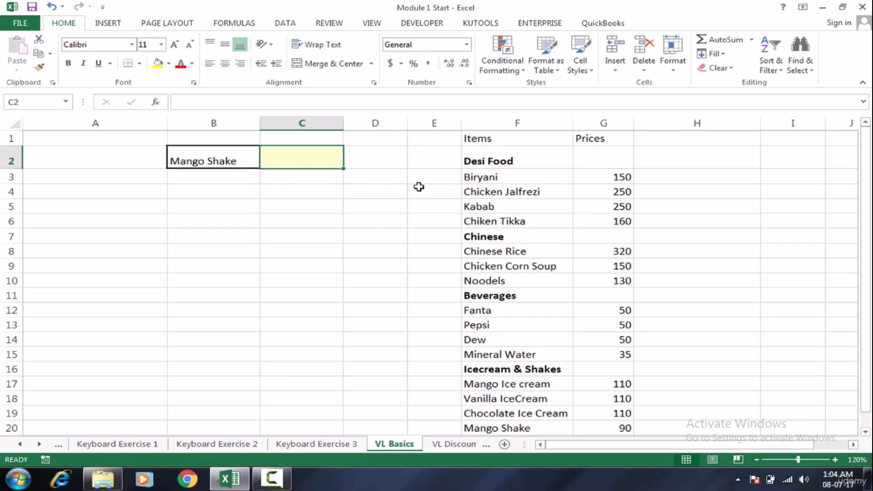
click(494, 174)
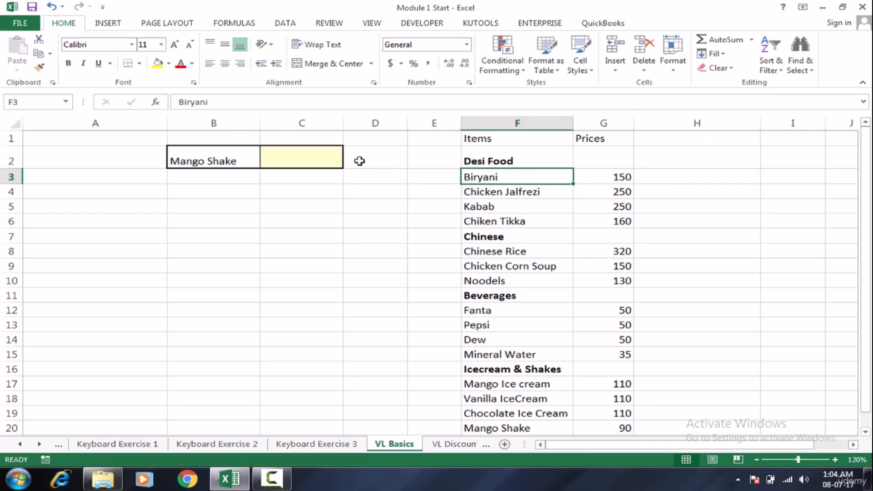
click(332, 154)
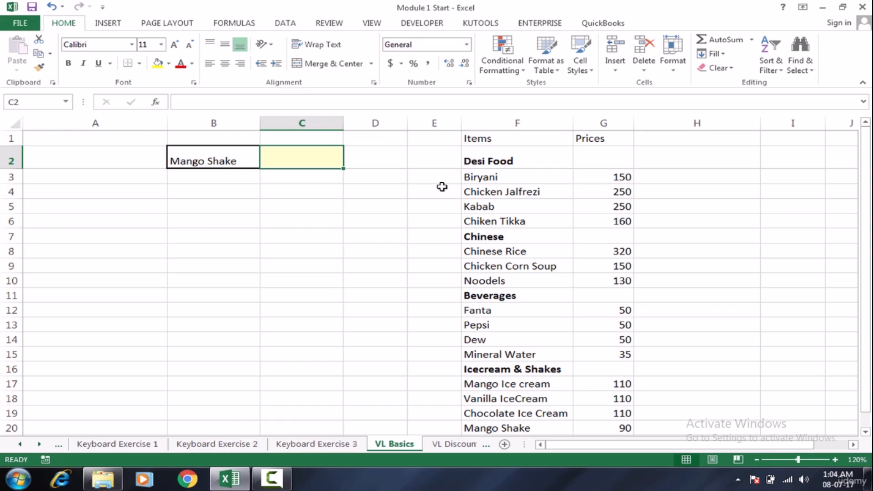
text(=vlo)
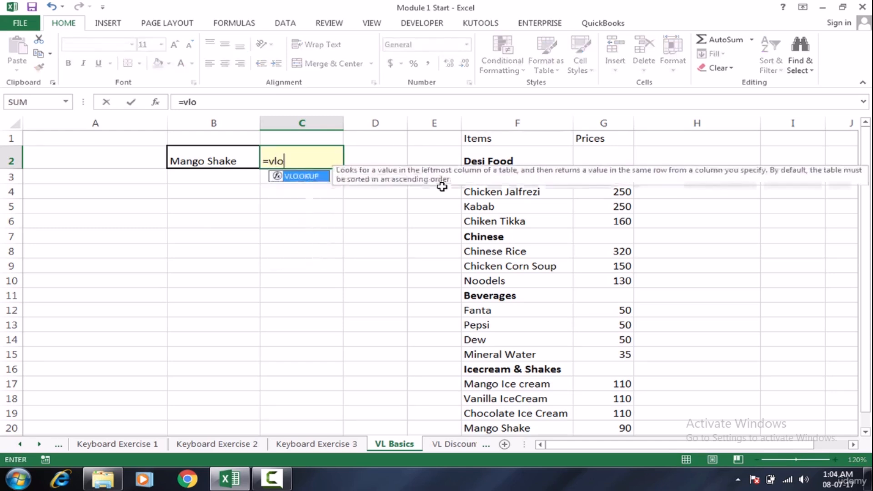
key(Tab)
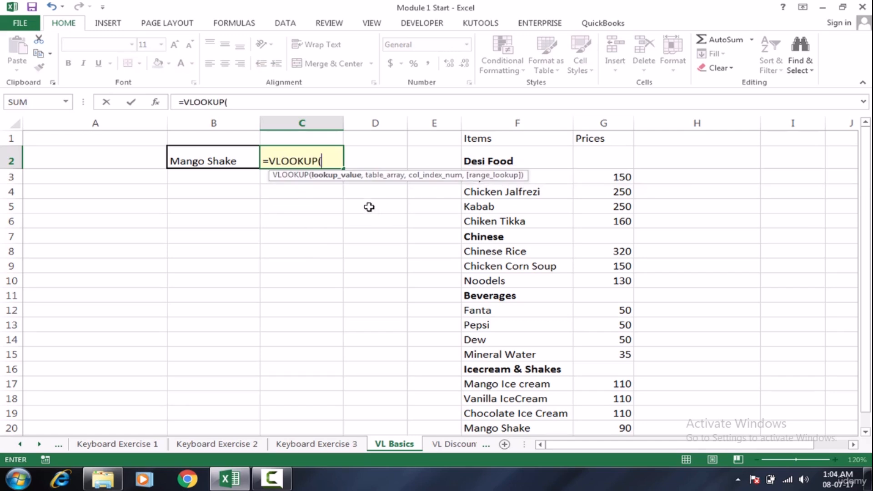
key(BackSpace)
key(BackSpace)
key(BackSpace)
key(BackSpace)
key(BackSpace)
key(BackSpace)
key(BackSpace)
key(BackSpace)
key(BackSpace)
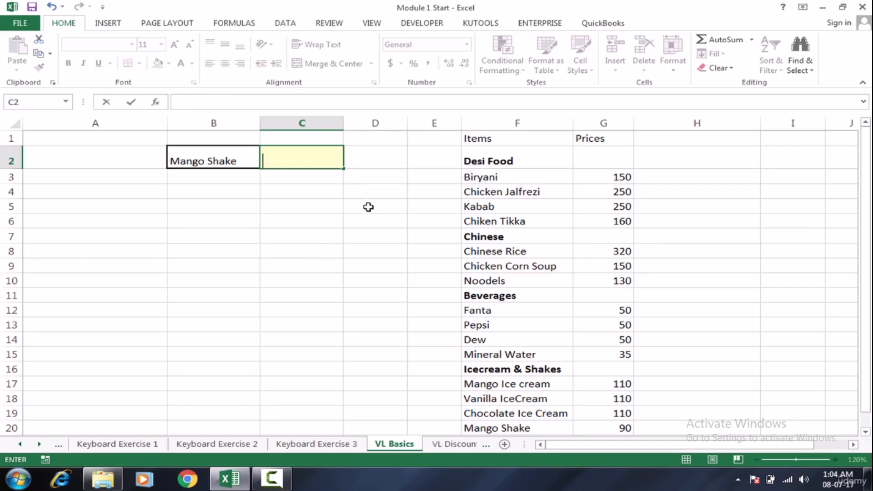
Begin a VLOOKUP formula in cell C2 with B2 as the lookup value
text(=vl)
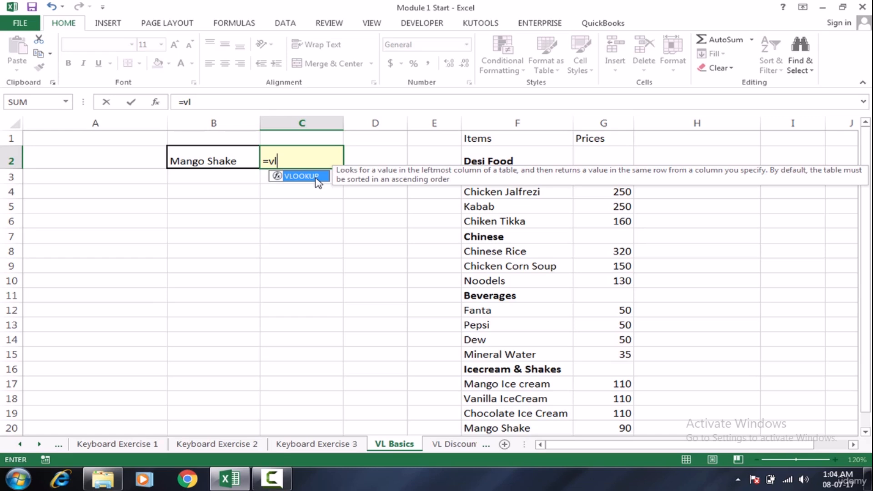
double_click(302, 176)
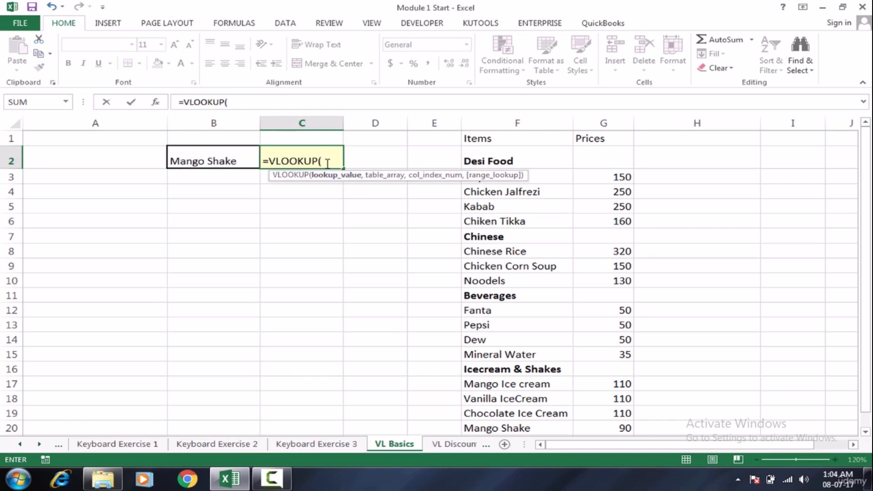
click(219, 161)
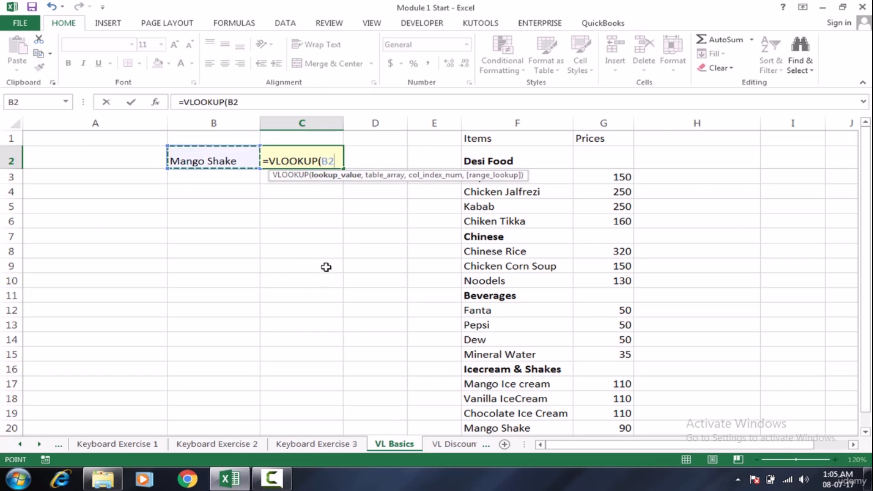
text(,)
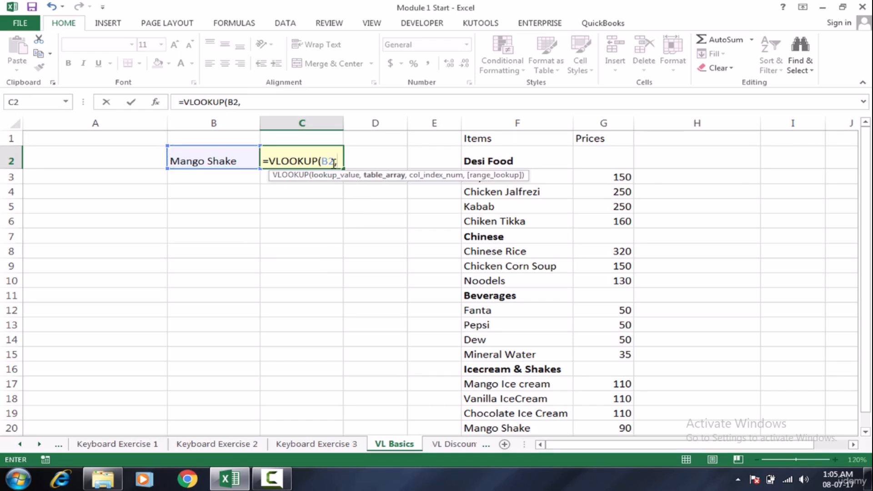
key(BackSpace)
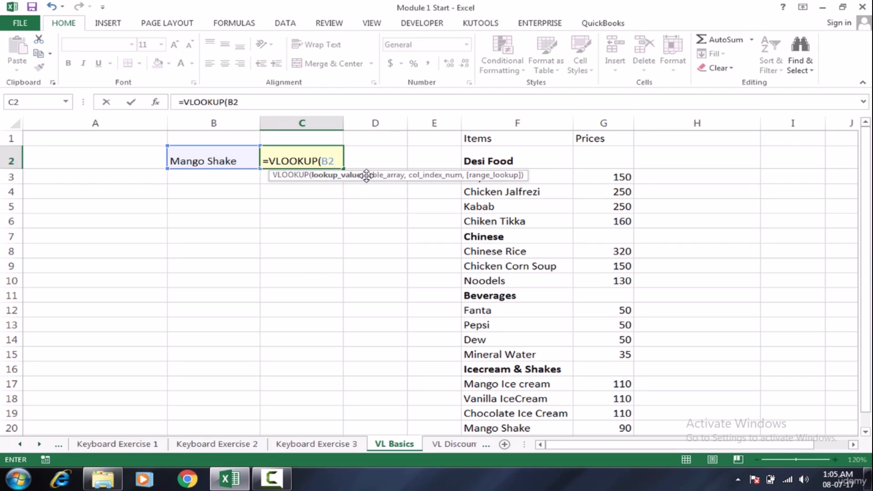
text(,)
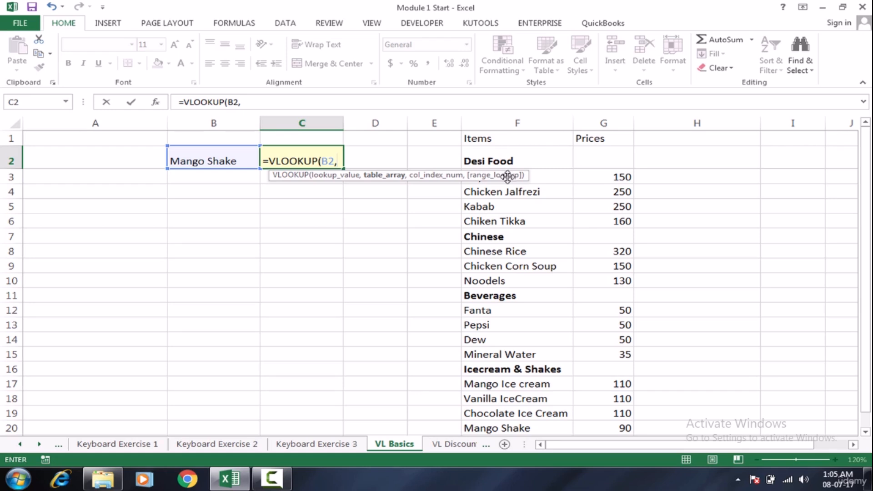
Set the formula's table array to the items and prices range F1:G21
click(523, 141)
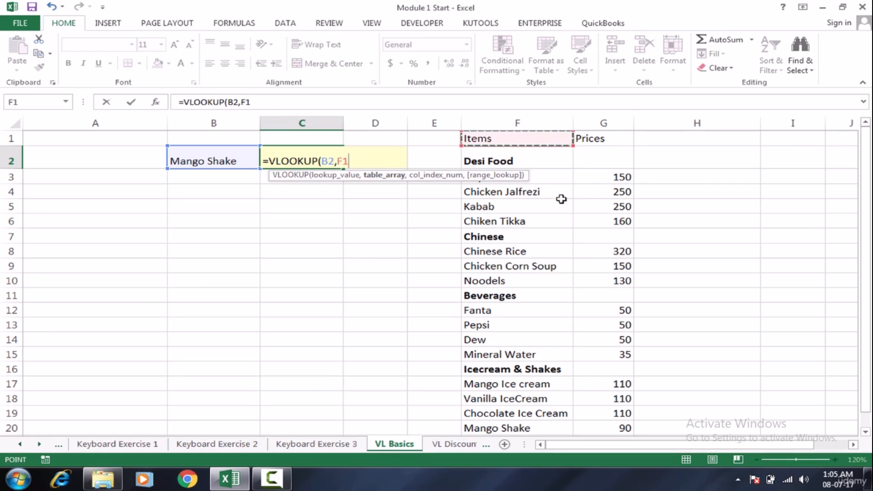
key(ctrl+shift+Right)
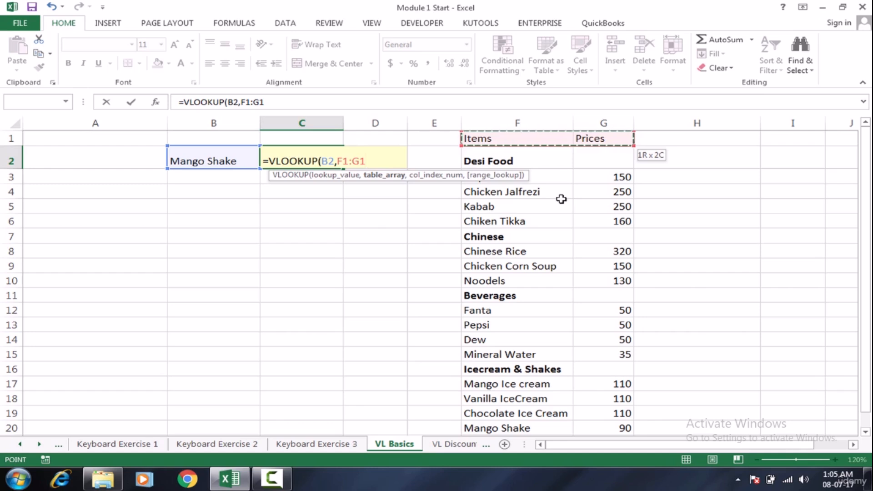
key(ctrl+shift+Down)
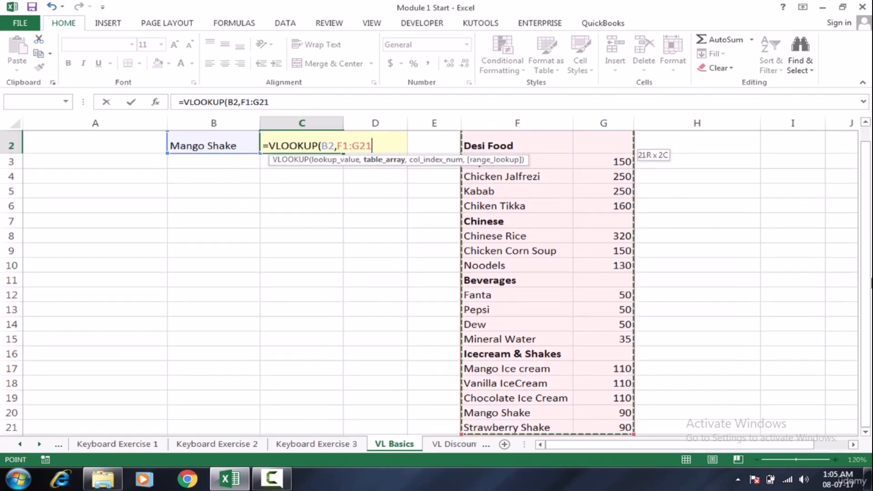
drag(864, 309, 863, 164)
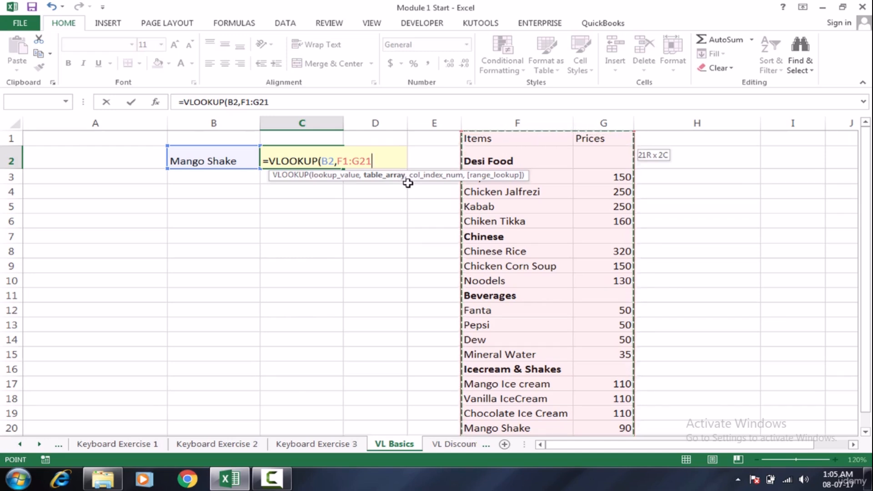
Set the formula's column index to 2 and its range lookup to FALSE for an exact match
text(,2)
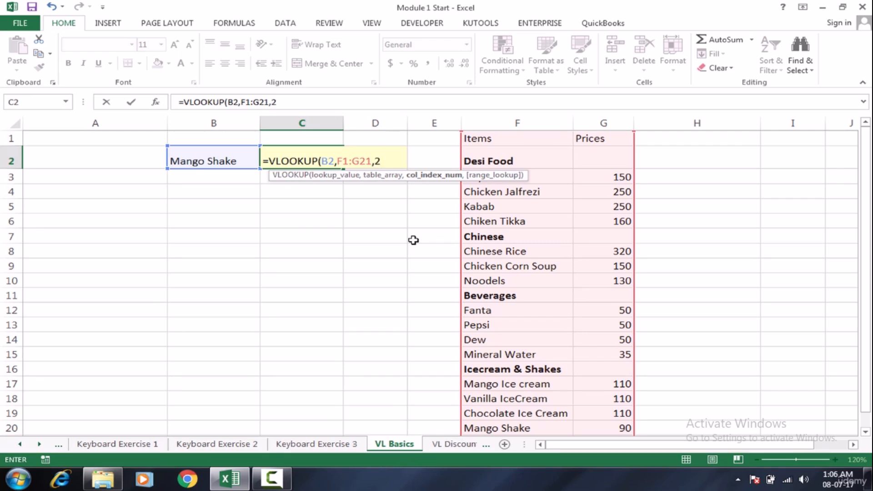
text(,)
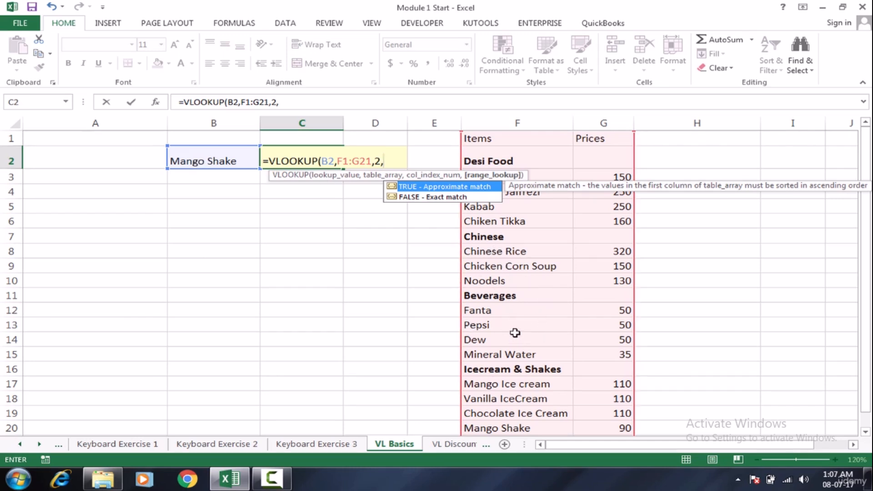
click(429, 203)
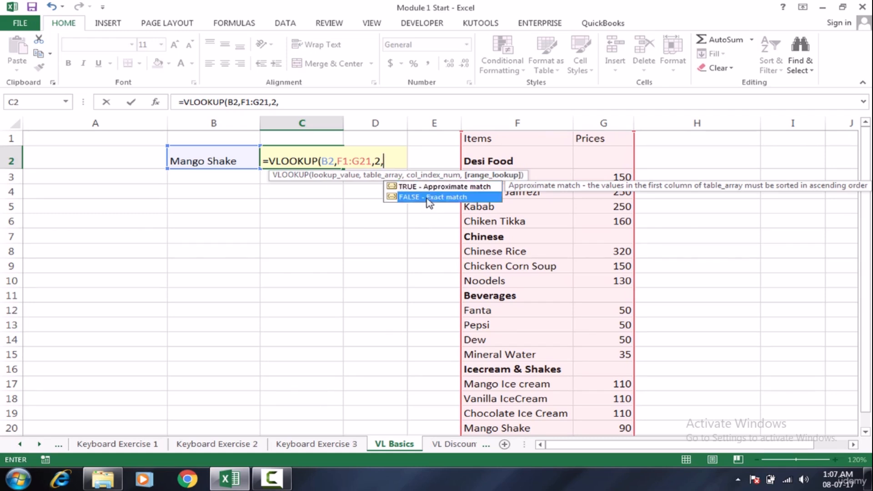
double_click(429, 203)
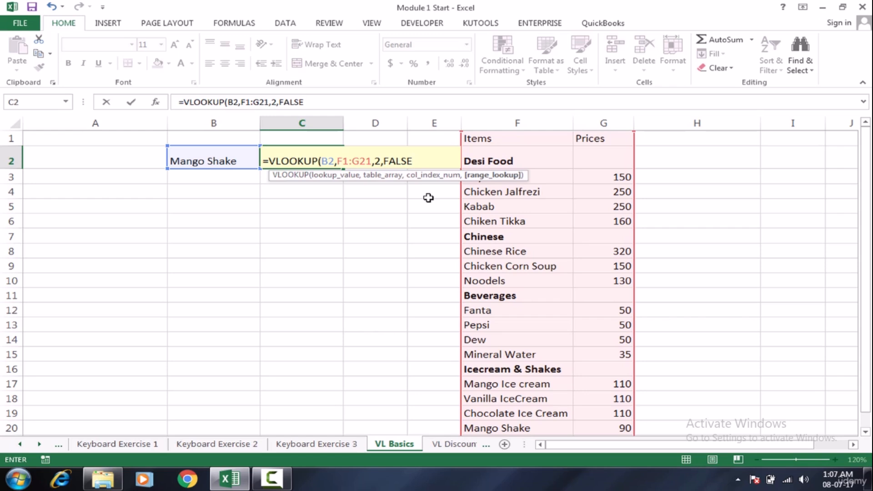
Replace the FALSE range lookup argument with 0, close the parenthesis and enter the VLOOKUP formula
key(BackSpace)
key(BackSpace)
key(BackSpace)
key(BackSpace)
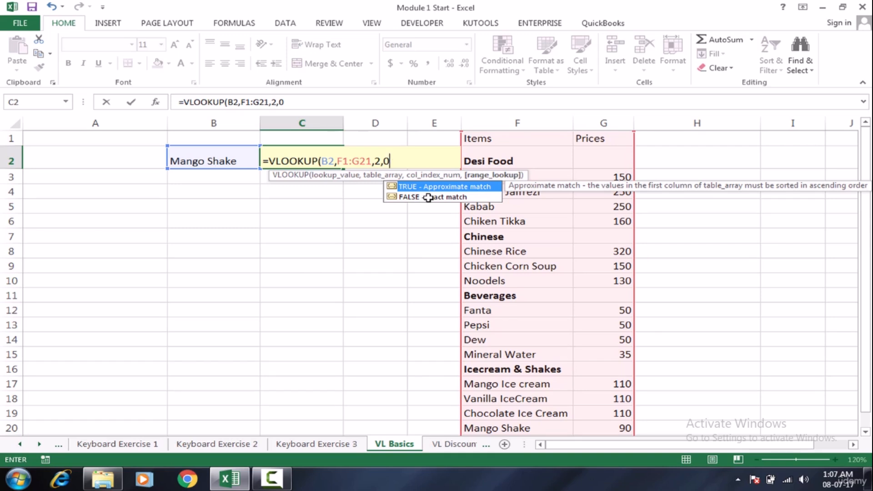
click(392, 160)
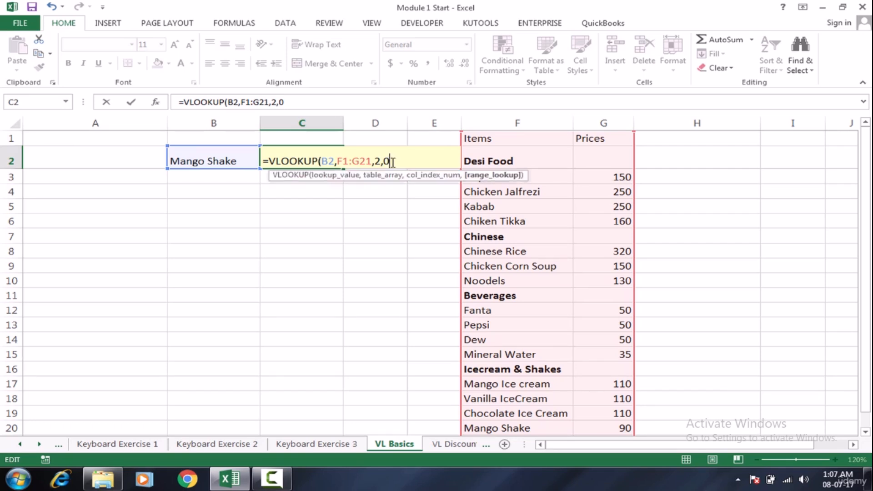
key(alt+Down)
text())
key(Return)
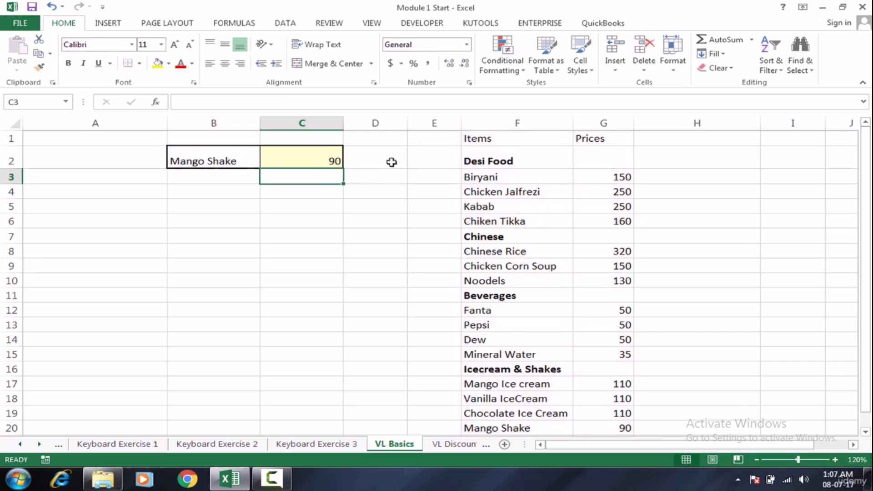
Replace the lookup item in cell B2 with Dew and check the formula result in C2
click(331, 163)
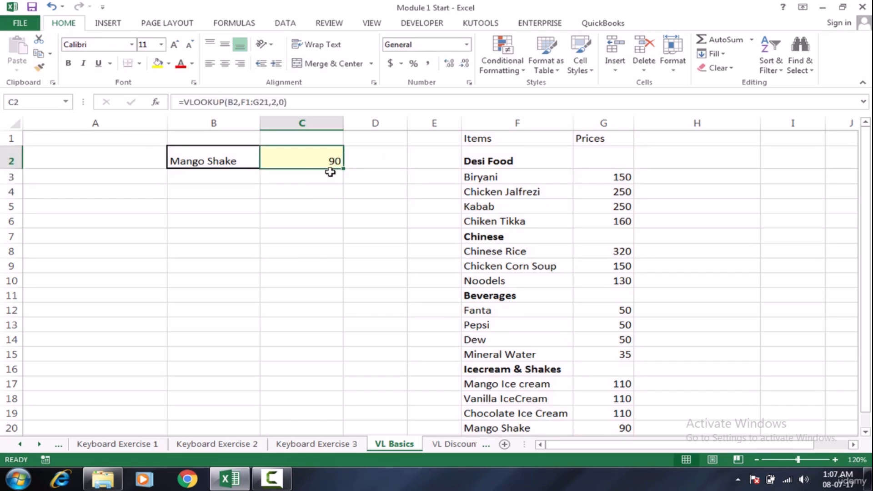
click(209, 164)
text(Dew)
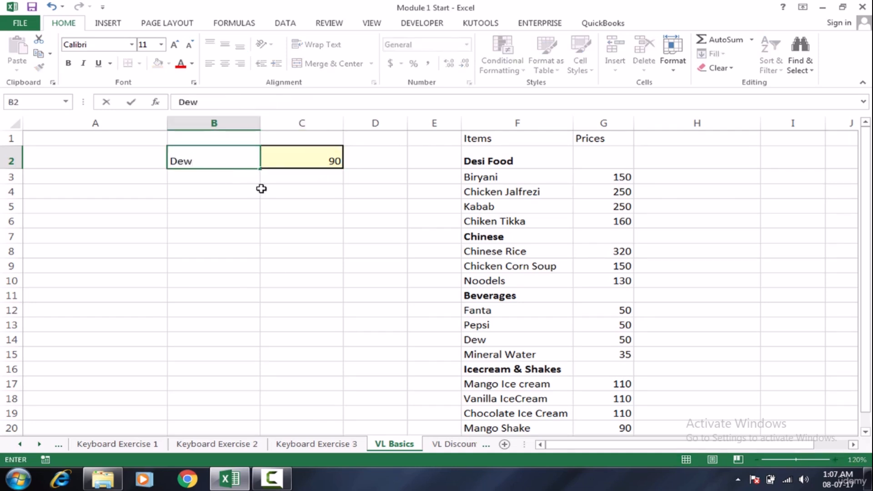
key(Return)
key(Up)
key(Right)
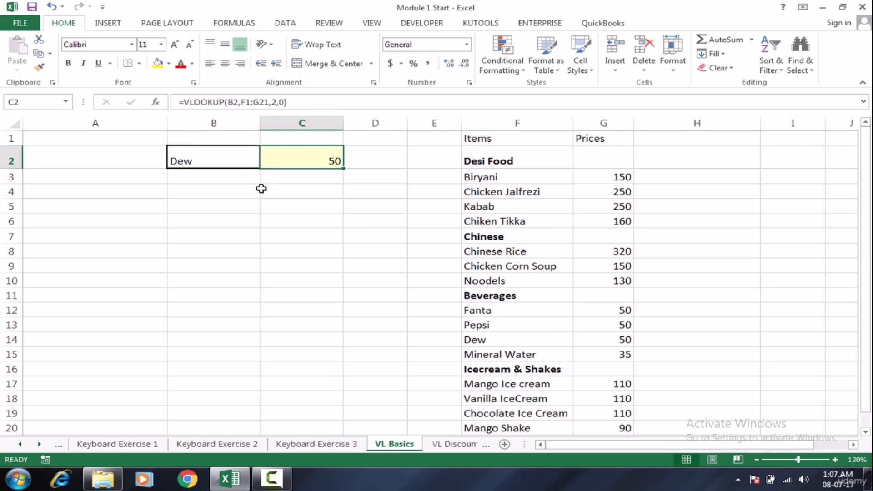
Enter Biyani as the lookup item in cell B2 and check the formula result in C2
click(213, 163)
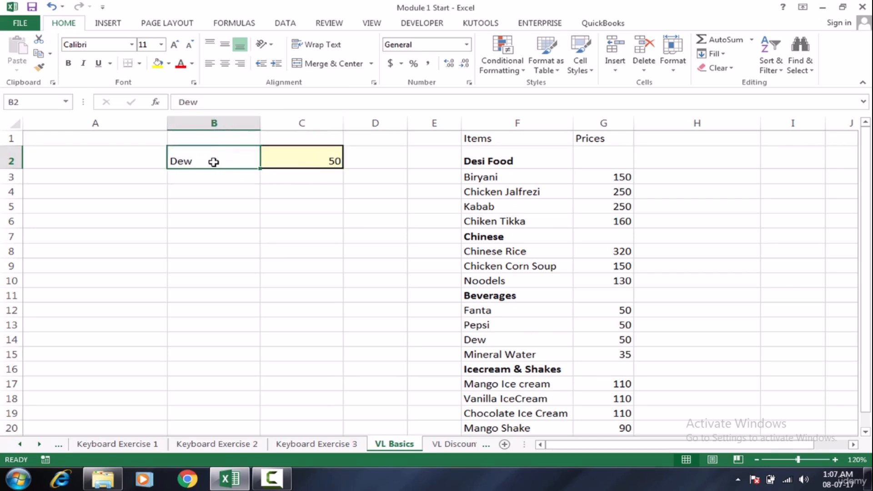
text(Biyani)
key(Return)
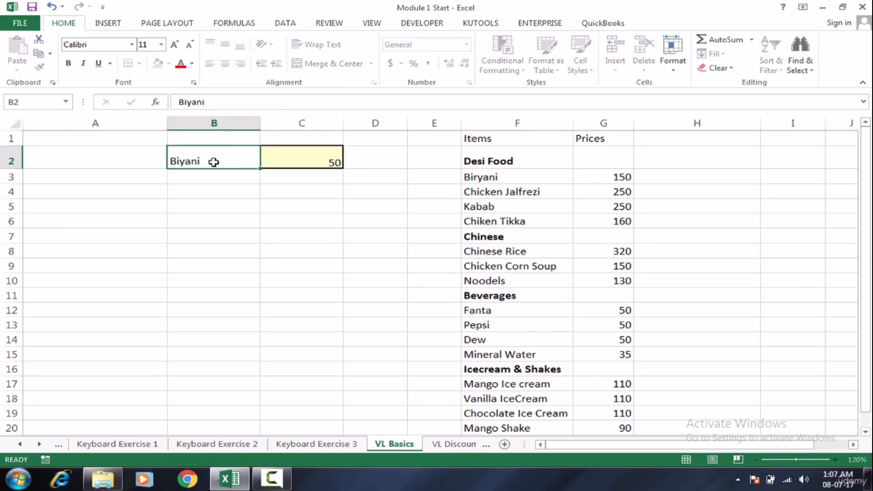
click(292, 160)
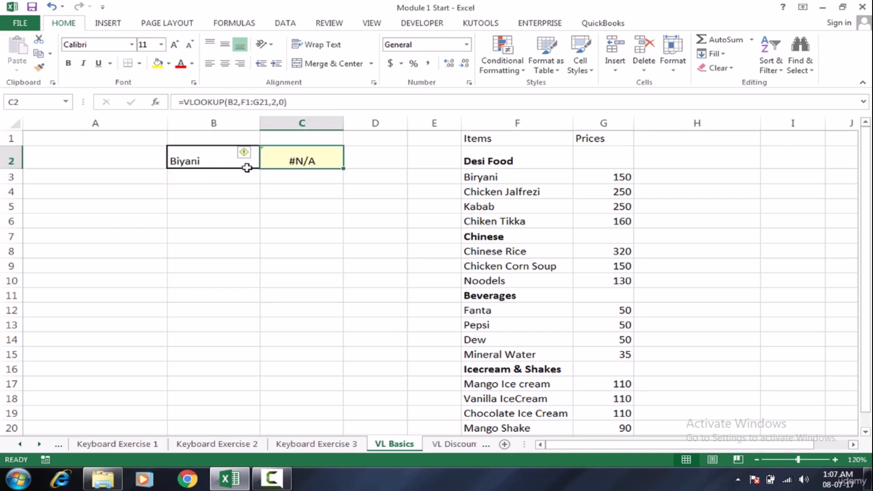
Correct the spelling of the item in B2 to Biryani and compare the result in C2 with the Biryani price in G3
click(212, 162)
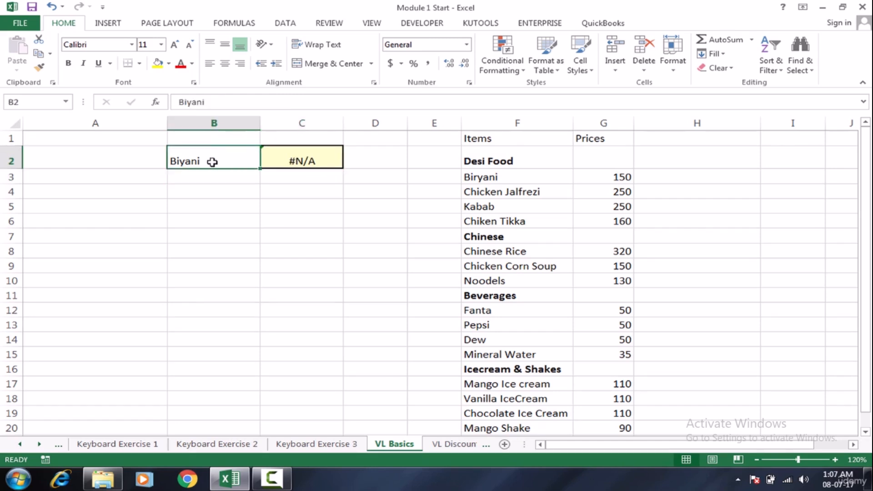
double_click(185, 162)
text(r)
key(Return)
click(306, 152)
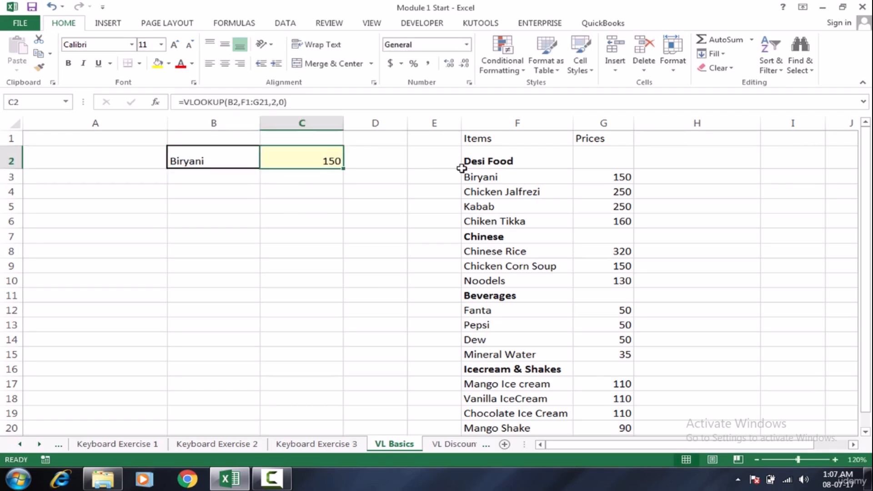
click(592, 177)
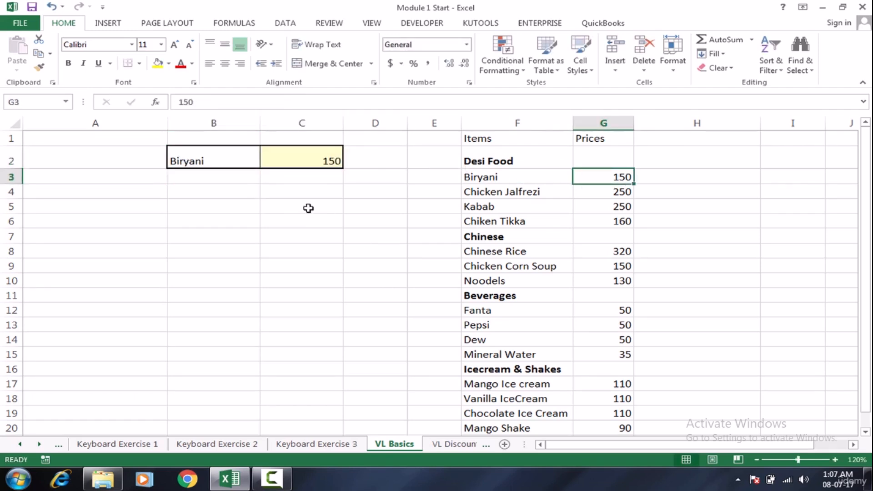
click(276, 155)
click(238, 162)
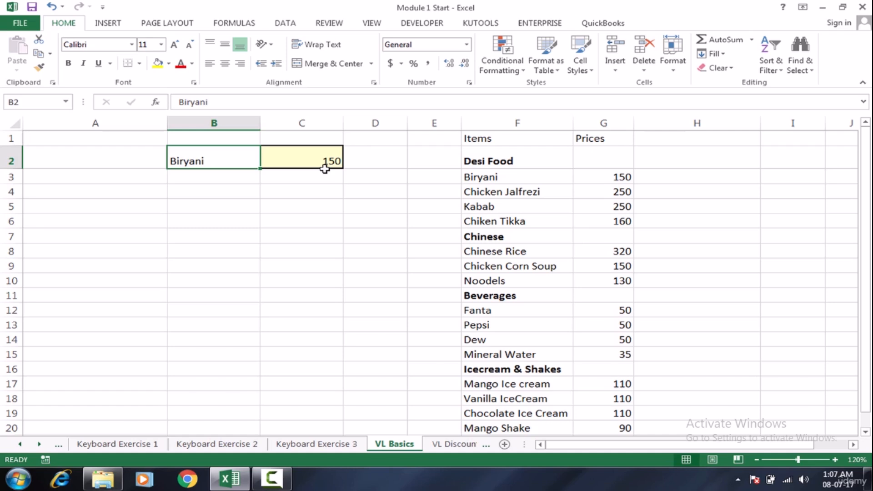
click(321, 162)
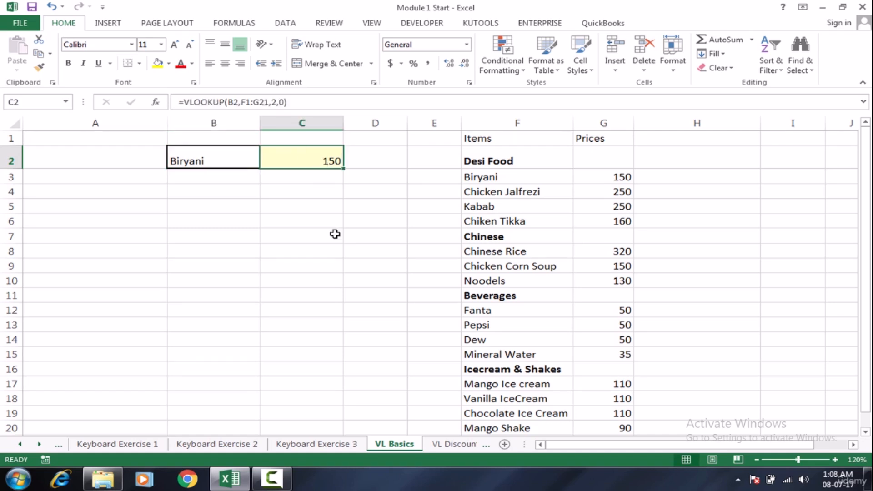